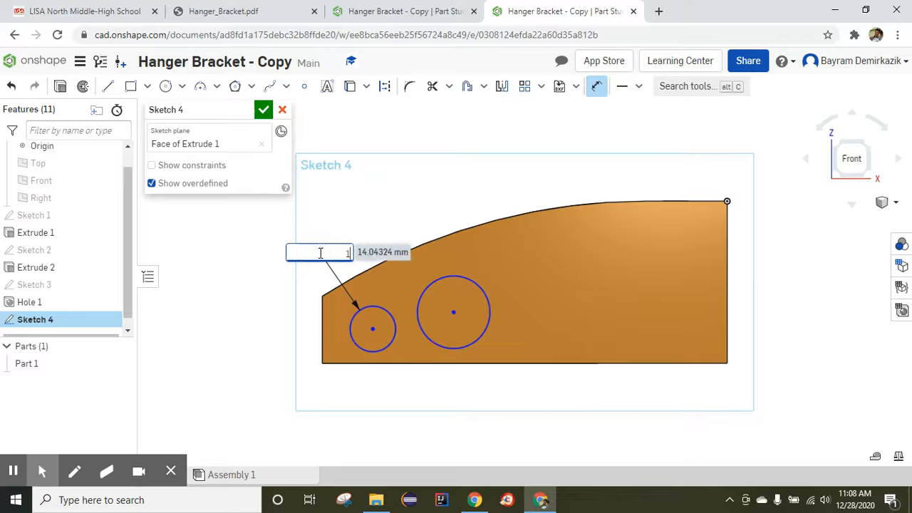
- Dimension the smaller circle's diameter as 12 mm and the larger circle's diameter as 14 mm
{"action": "type", "text": "2"}
{"action": "key", "text": "Return"}
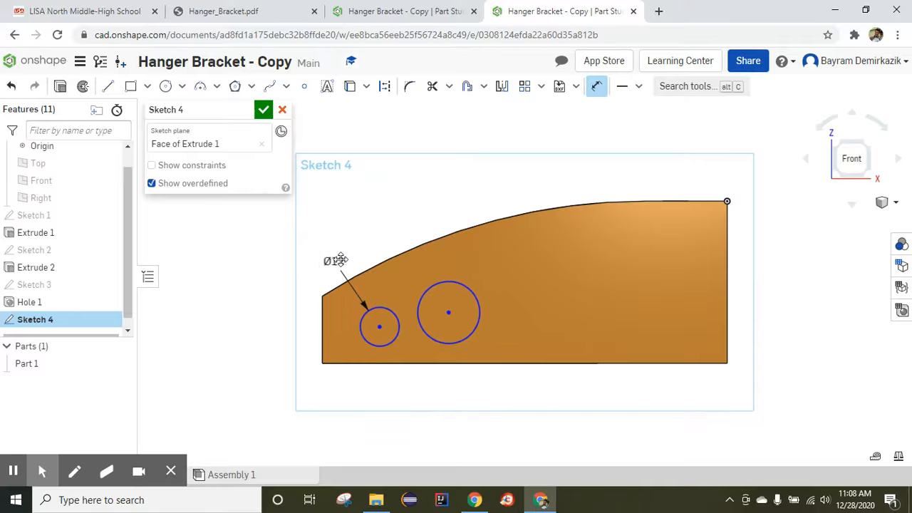
{"action": "left_click", "coordinate": [431, 287]}
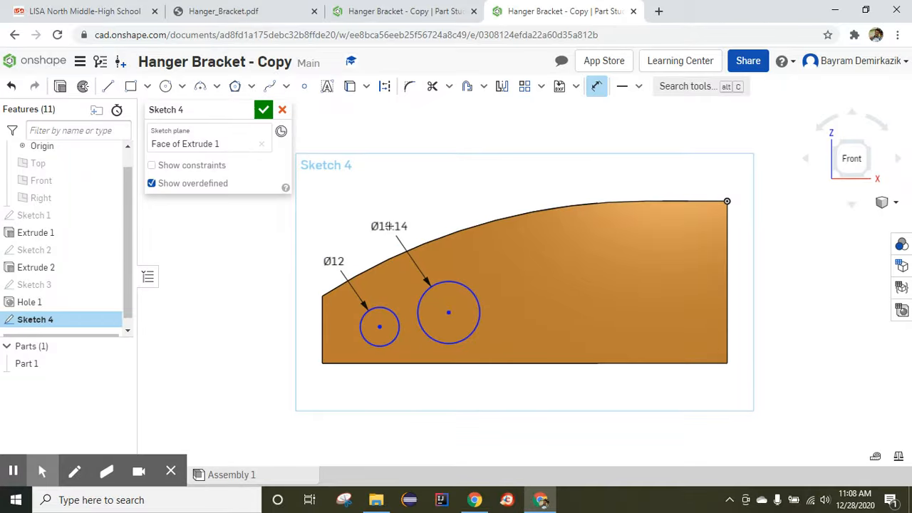
{"action": "left_click", "coordinate": [387, 223]}
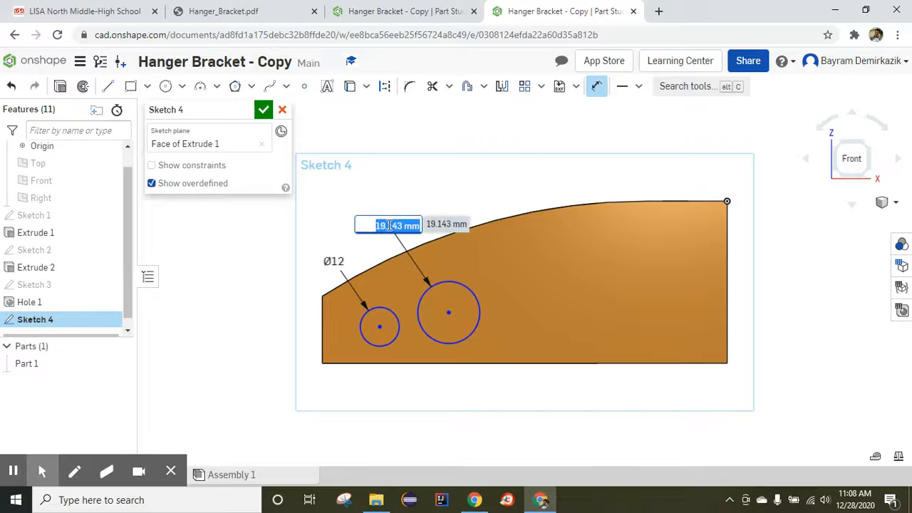
{"action": "type", "text": "14"}
{"action": "key", "text": "Return"}
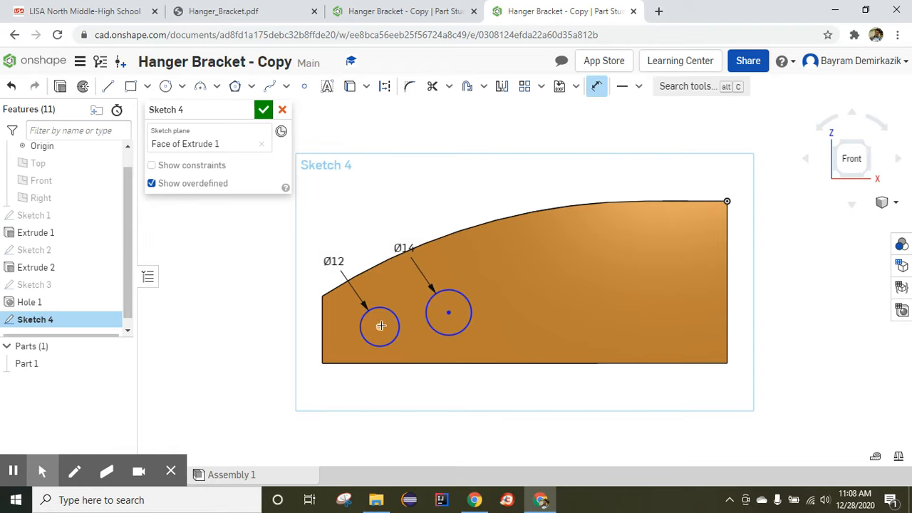
- Dimension the 12 mm circle's center 18 mm horizontally from the bracket's short vertical edge
{"action": "left_click", "coordinate": [322, 340]}
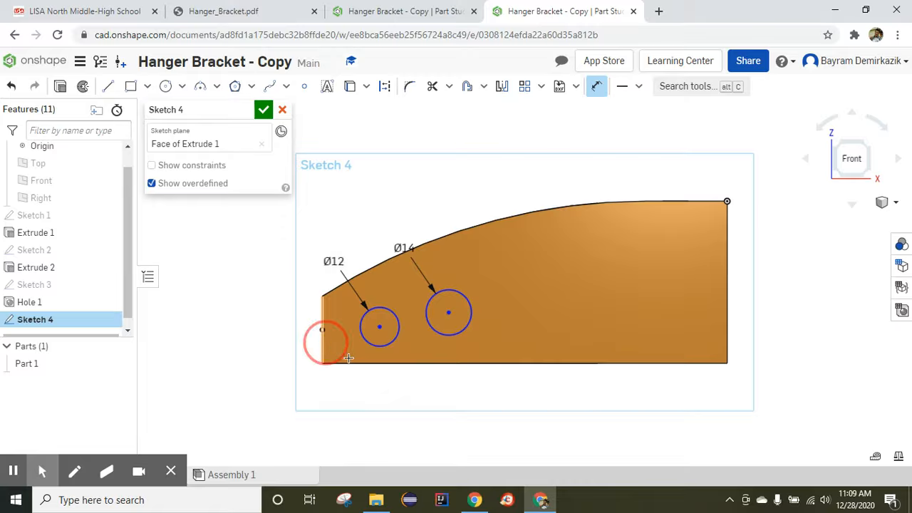
{"action": "left_click", "coordinate": [379, 327]}
{"action": "left_click", "coordinate": [352, 390]}
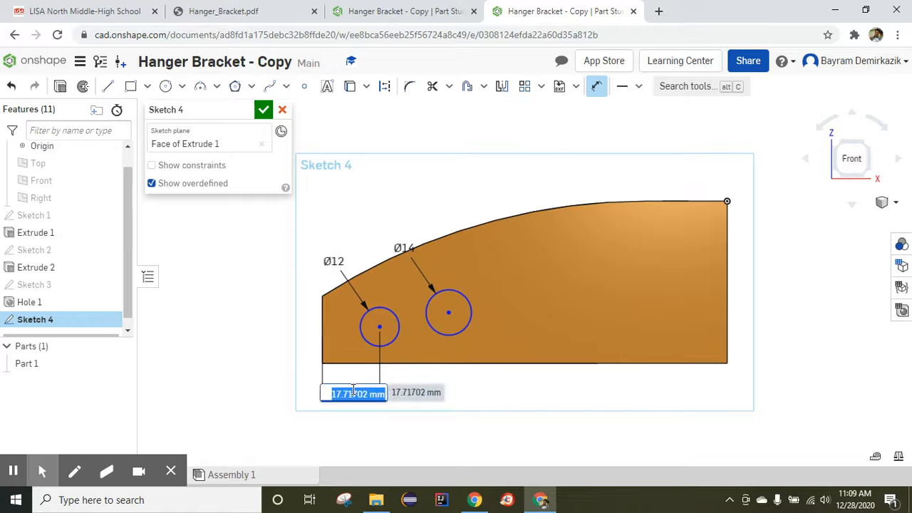
{"action": "type", "text": "18"}
{"action": "key", "text": "Return"}
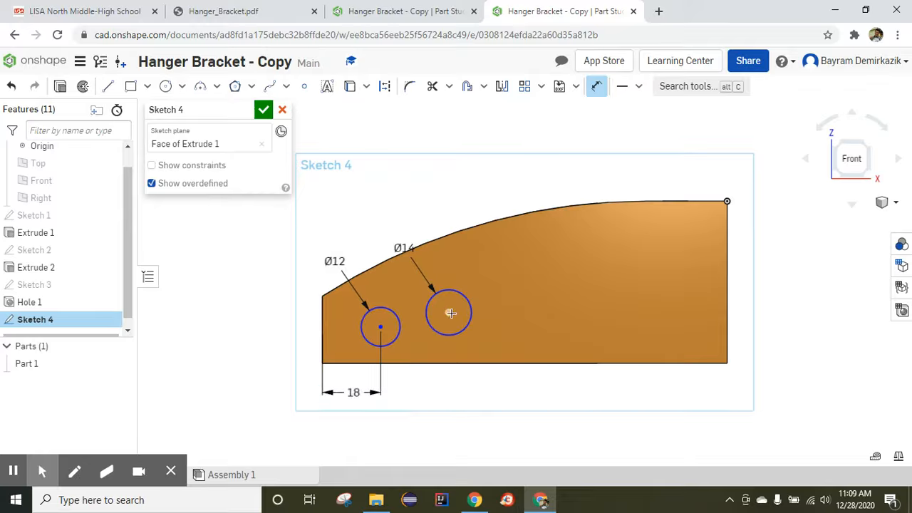
- Dimension the 14 mm circle's center 50 mm horizontally from the bracket's short vertical edge
{"action": "left_click", "coordinate": [324, 329]}
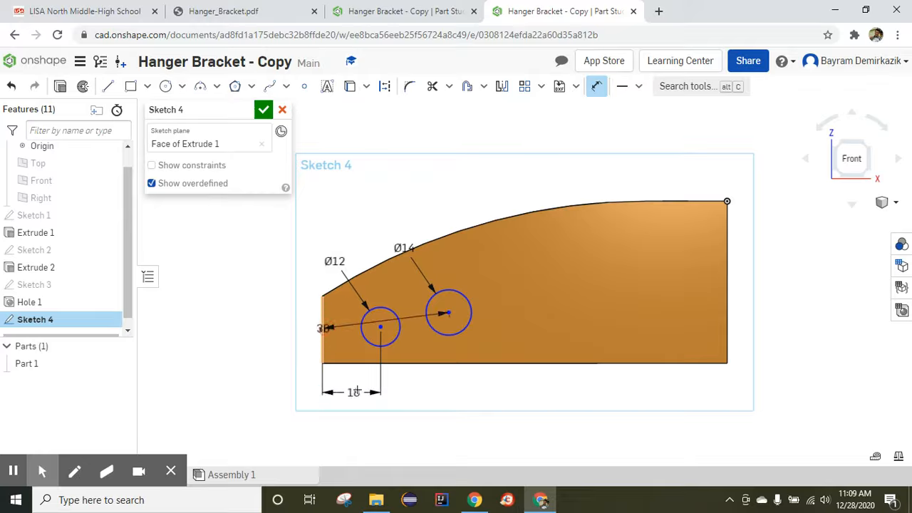
{"action": "left_click", "coordinate": [448, 312]}
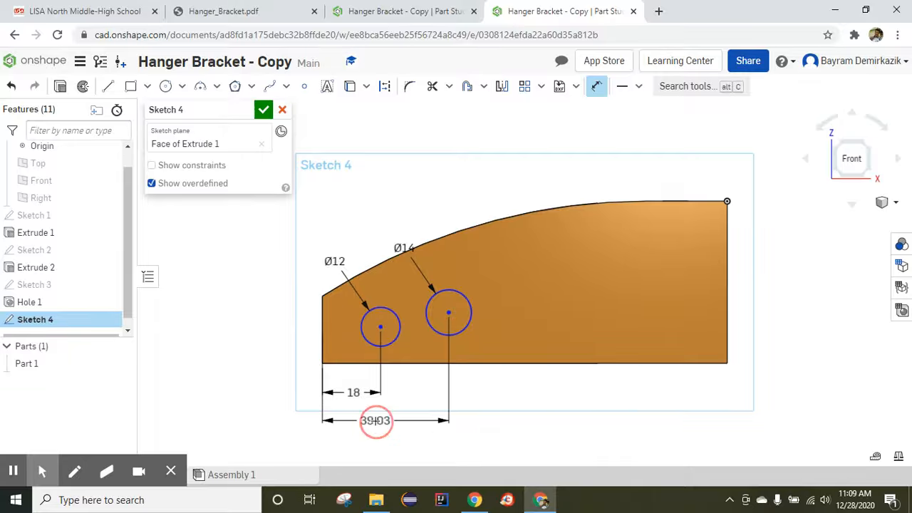
{"action": "left_click", "coordinate": [377, 423]}
{"action": "type", "text": "50"}
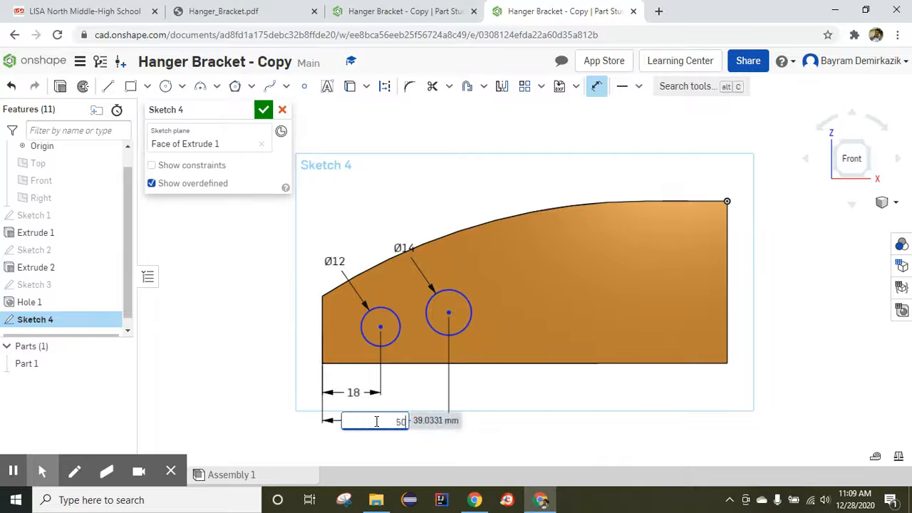
{"action": "key", "text": "Return"}
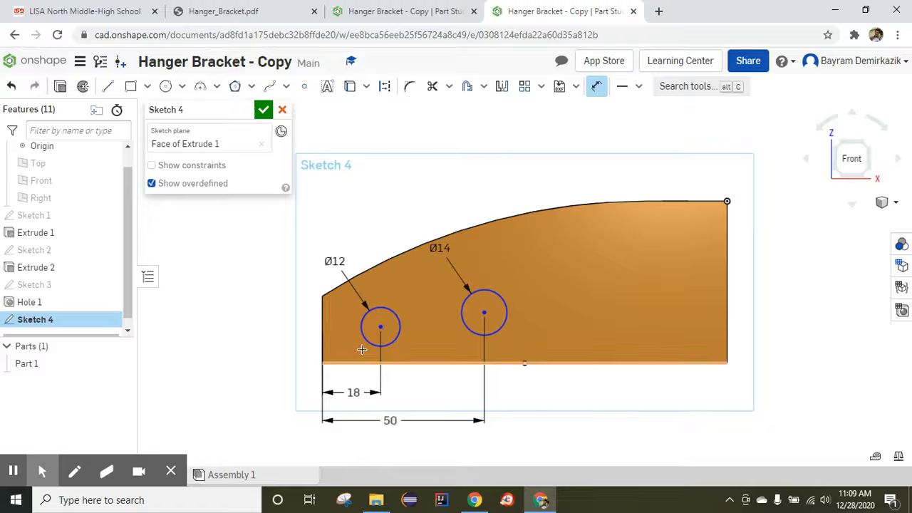
- Dimension the 12 mm circle's center 14 mm above the bracket's bottom edge
{"action": "left_click", "coordinate": [380, 327]}
{"action": "left_click", "coordinate": [368, 363]}
{"action": "left_click", "coordinate": [292, 345]}
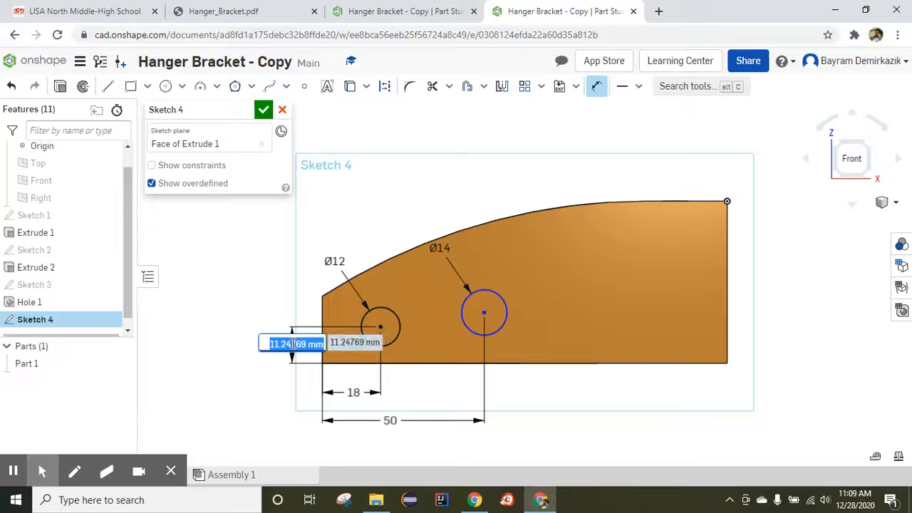
{"action": "type", "text": "14"}
{"action": "key", "text": "Return"}
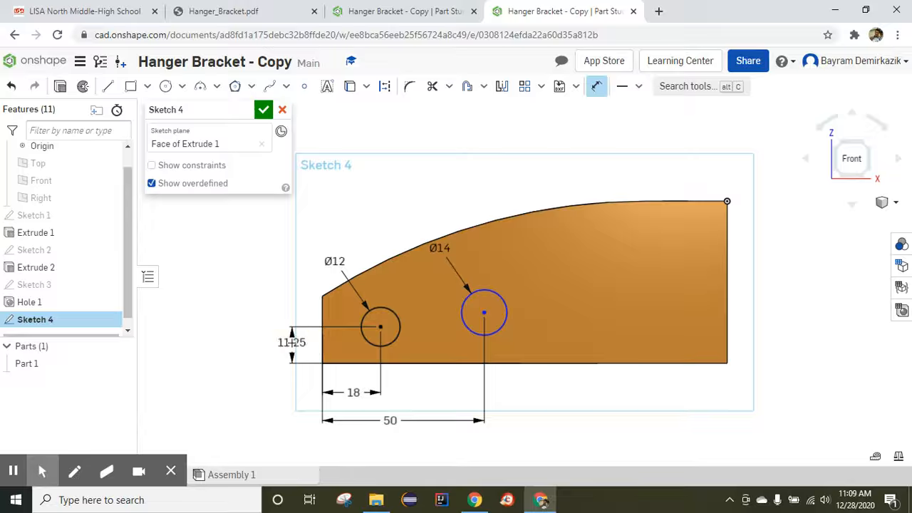
- Dimension the 14 mm circle's center 18 mm above the bracket's bottom edge and finish the sketch
{"action": "left_click", "coordinate": [484, 314]}
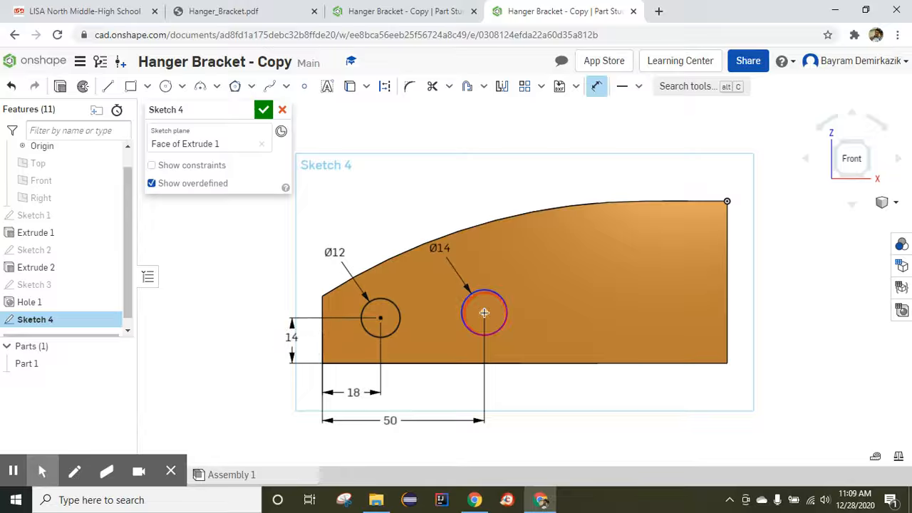
{"action": "left_click", "coordinate": [459, 362]}
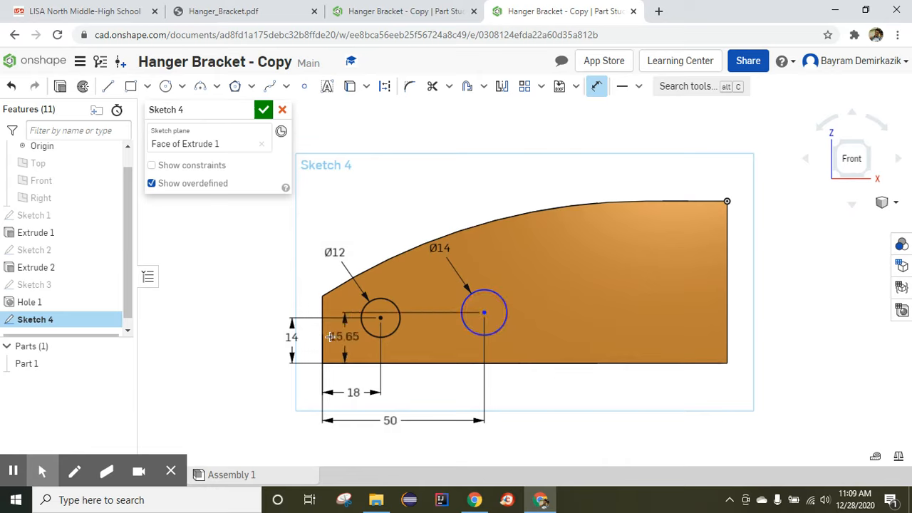
{"action": "left_click", "coordinate": [272, 340]}
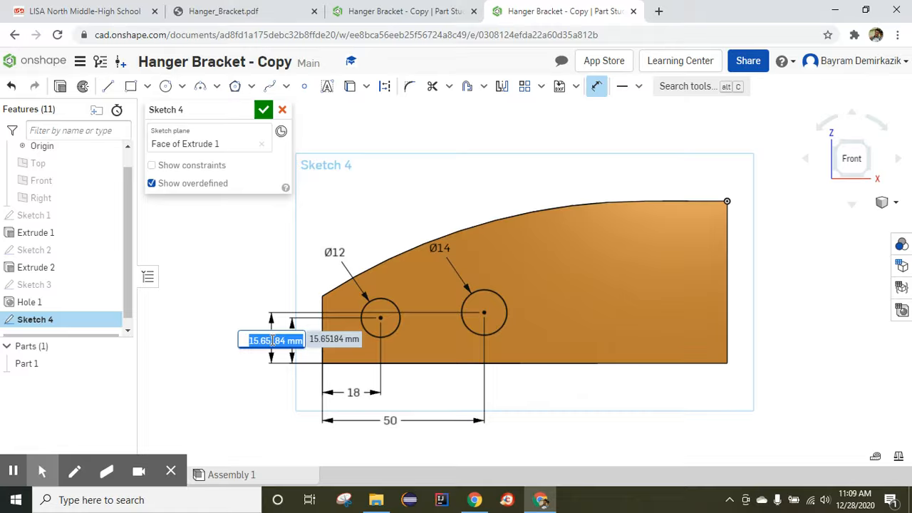
{"action": "type", "text": "1"}
{"action": "key", "text": "Return"}
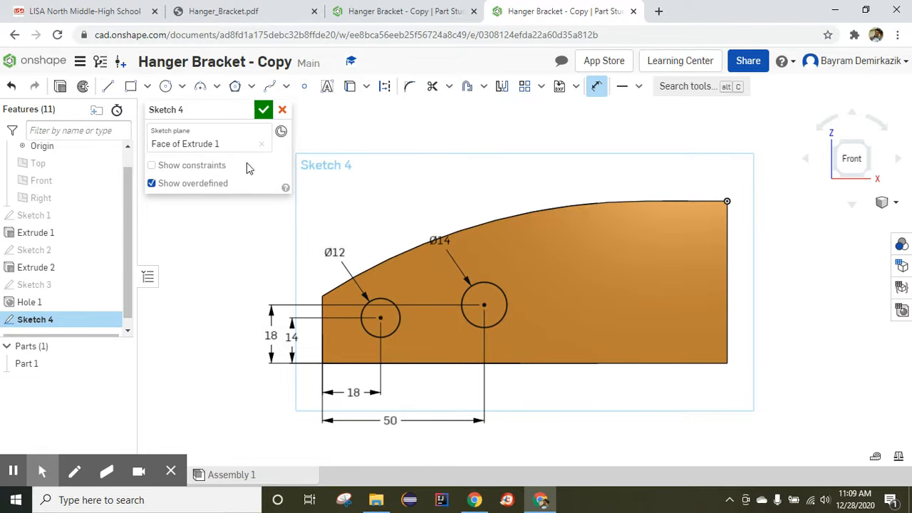
{"action": "left_click", "coordinate": [264, 110]}
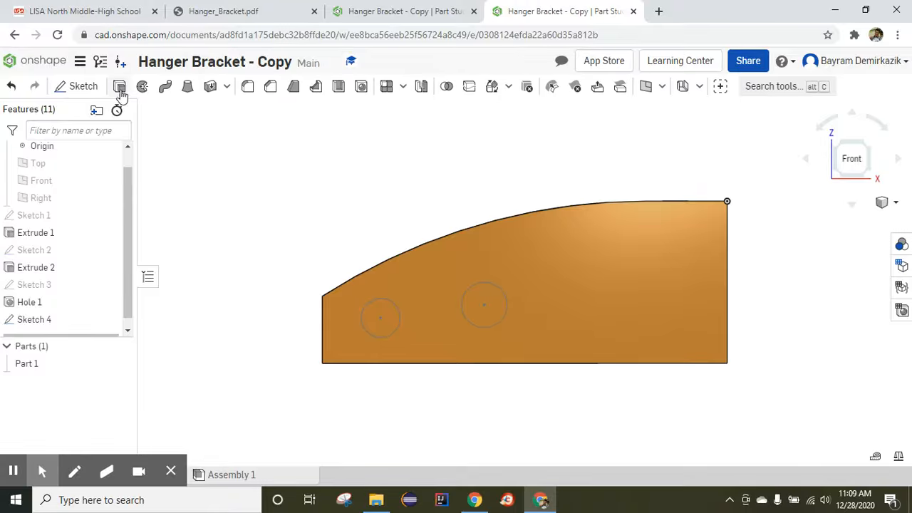
- Cut both circles through the bracket with a Remove extrude set to Through all
{"action": "left_click", "coordinate": [120, 87]}
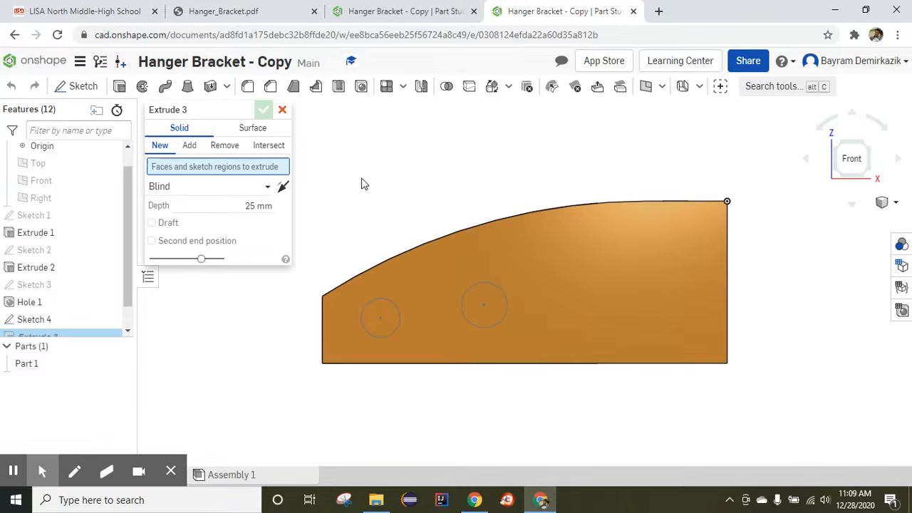
{"action": "left_click", "coordinate": [389, 320]}
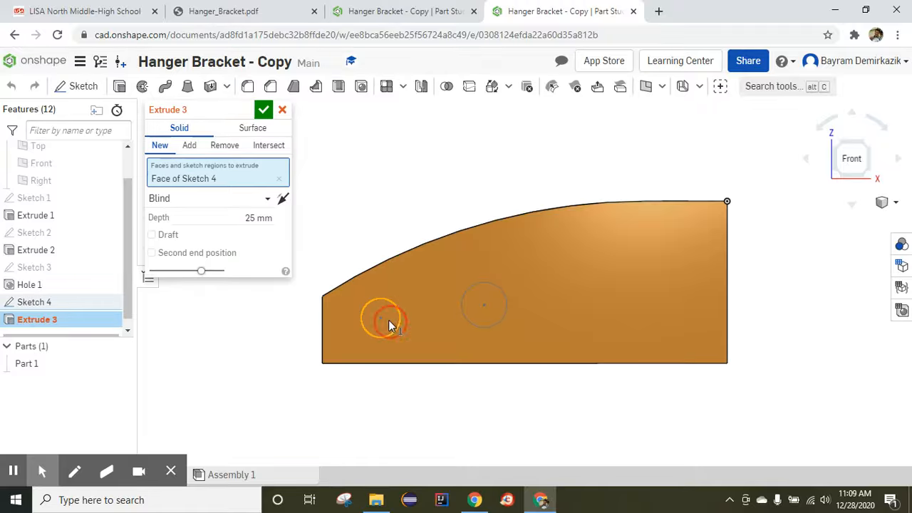
{"action": "left_click", "coordinate": [496, 309]}
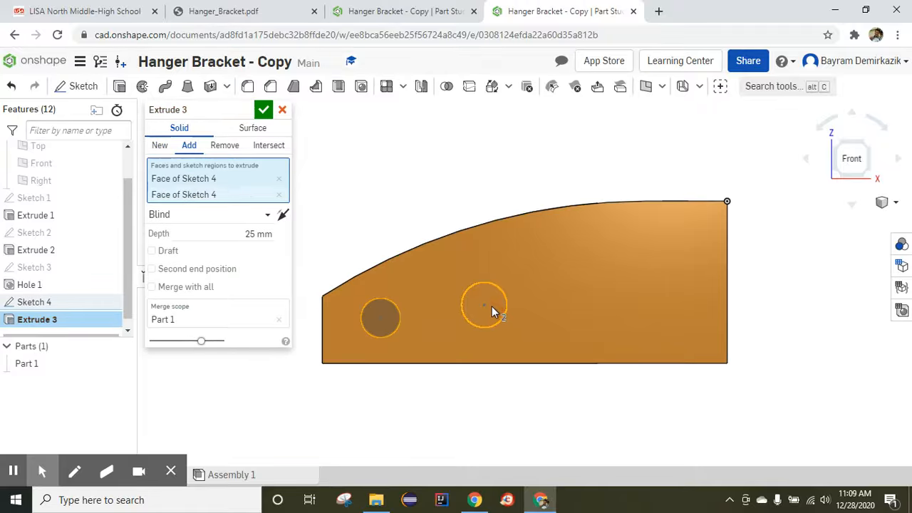
{"action": "left_click", "coordinate": [224, 146]}
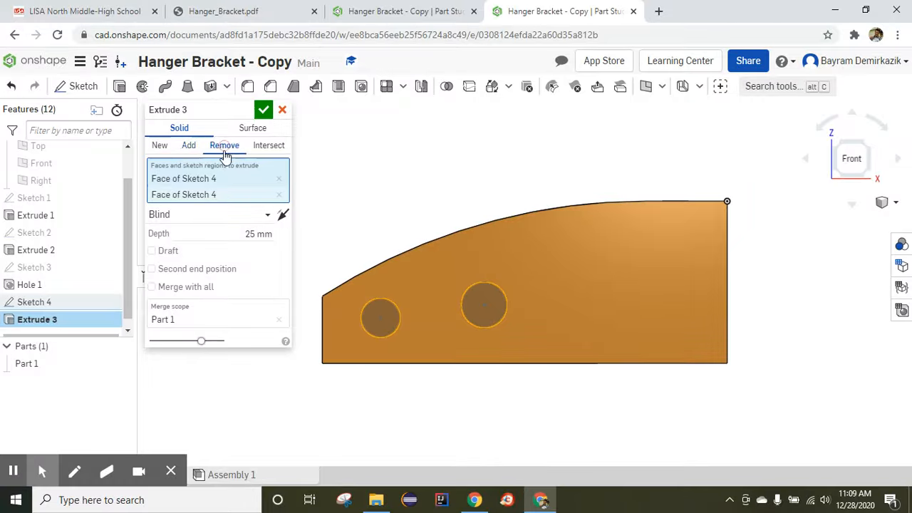
{"action": "left_click", "coordinate": [253, 224]}
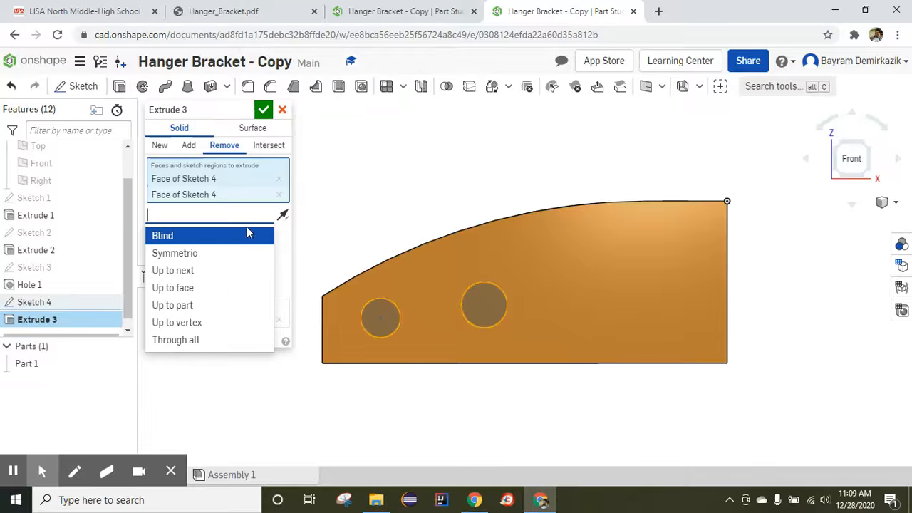
{"action": "left_click", "coordinate": [216, 342]}
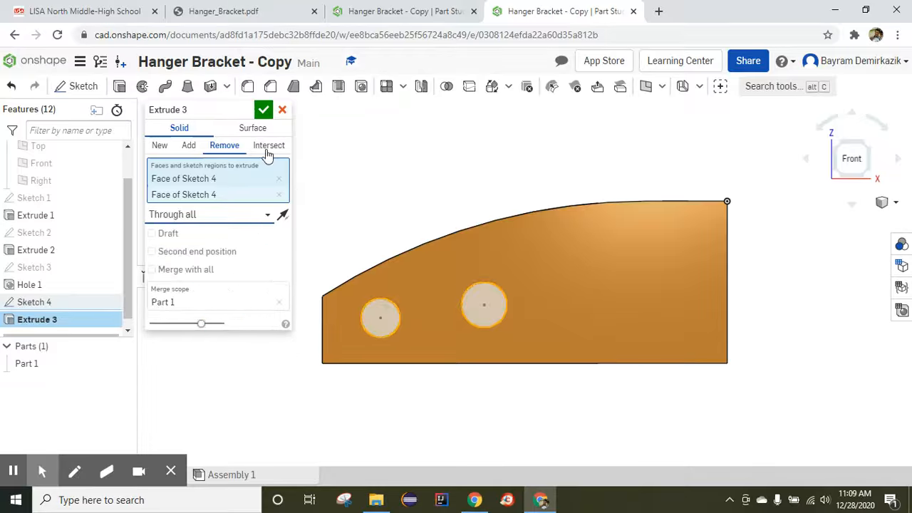
{"action": "left_click", "coordinate": [265, 112]}
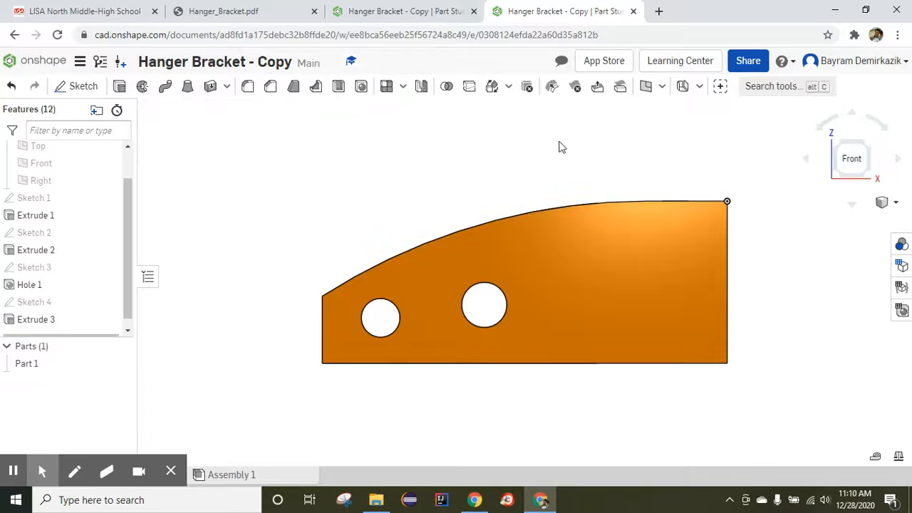
{"action": "left_click", "coordinate": [896, 203]}
{"action": "left_click", "coordinate": [841, 224]}
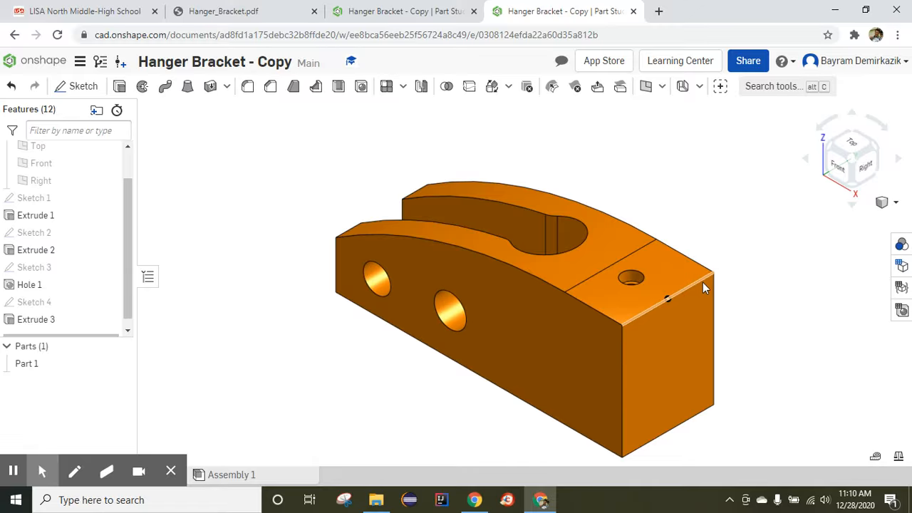
{"action": "right_click_drag", "start_coordinate": [704, 282], "coordinate": [666, 299]}
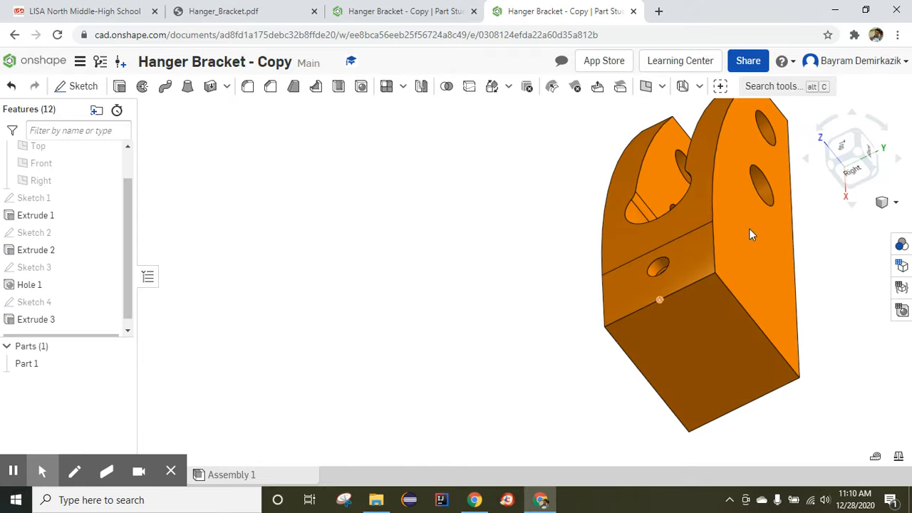
{"action": "left_click", "coordinate": [882, 203]}
{"action": "left_click", "coordinate": [852, 220]}
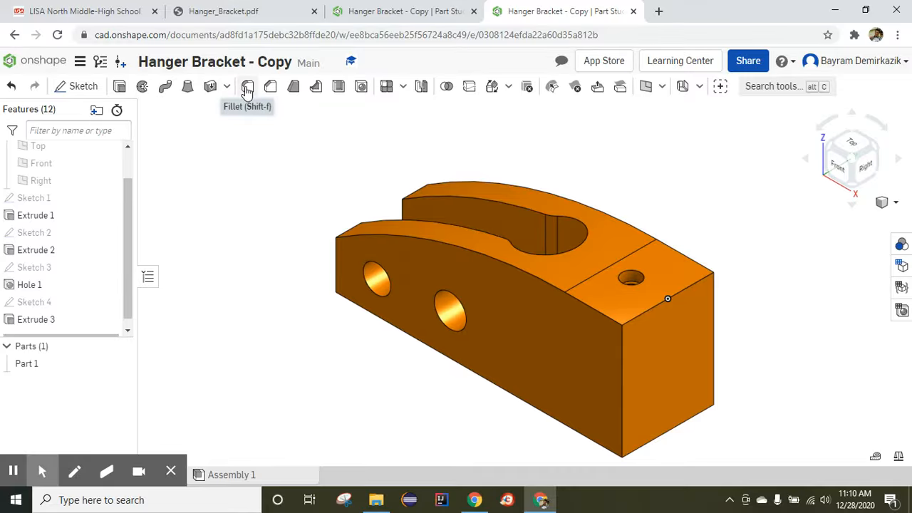
- Fillet the four short edges at the free ends of both fork arms with a 7.5 mm radius
{"action": "left_click", "coordinate": [248, 86]}
{"action": "right_click_drag", "start_coordinate": [280, 301], "coordinate": [340, 317]}
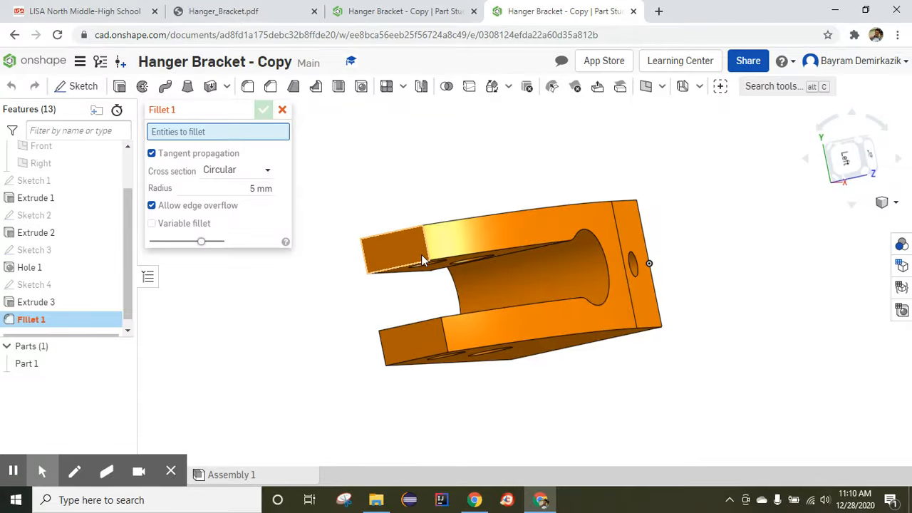
{"action": "scroll", "coordinate": [421, 257], "scroll_direction": "up", "scroll_amount": 2}
{"action": "scroll", "coordinate": [421, 254], "scroll_direction": "up", "scroll_amount": 1}
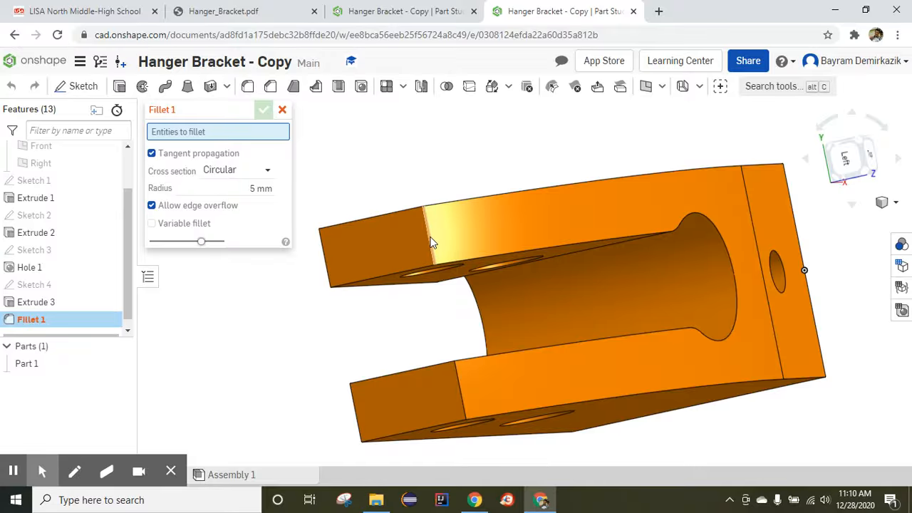
{"action": "left_click", "coordinate": [429, 239]}
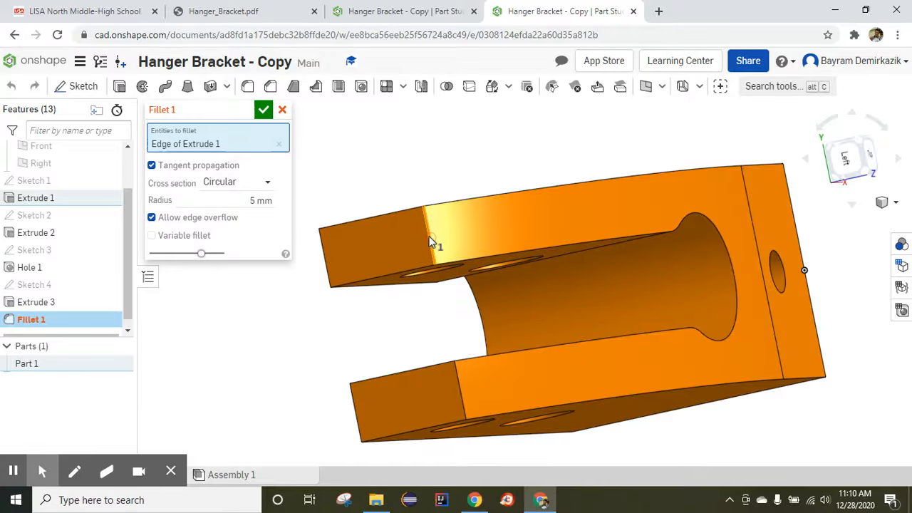
{"action": "left_click", "coordinate": [462, 396]}
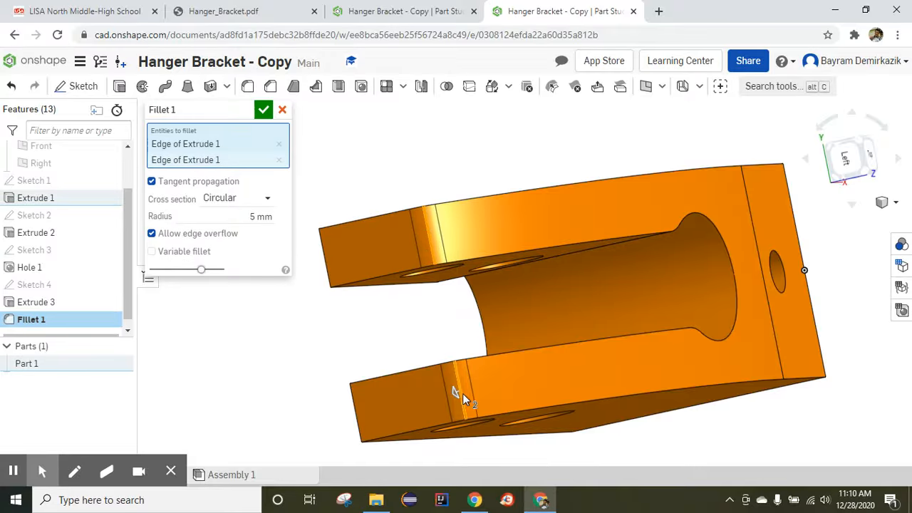
{"action": "left_click", "coordinate": [354, 418]}
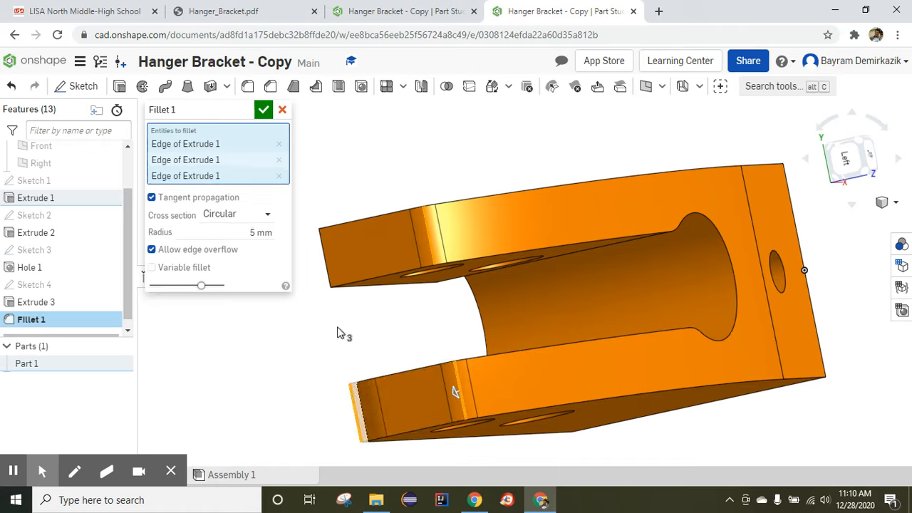
{"action": "left_click", "coordinate": [325, 266]}
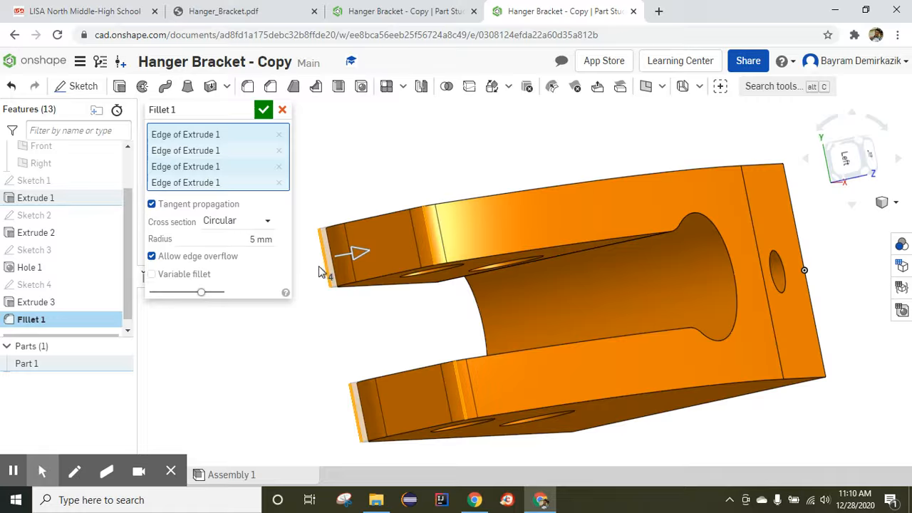
{"action": "left_click", "coordinate": [258, 241]}
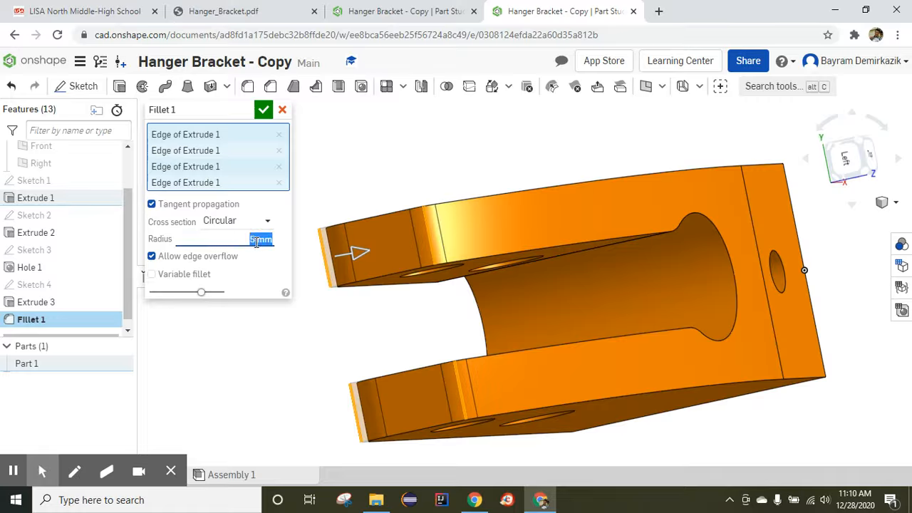
{"action": "type", "text": "7.5"}
{"action": "key", "text": "Return"}
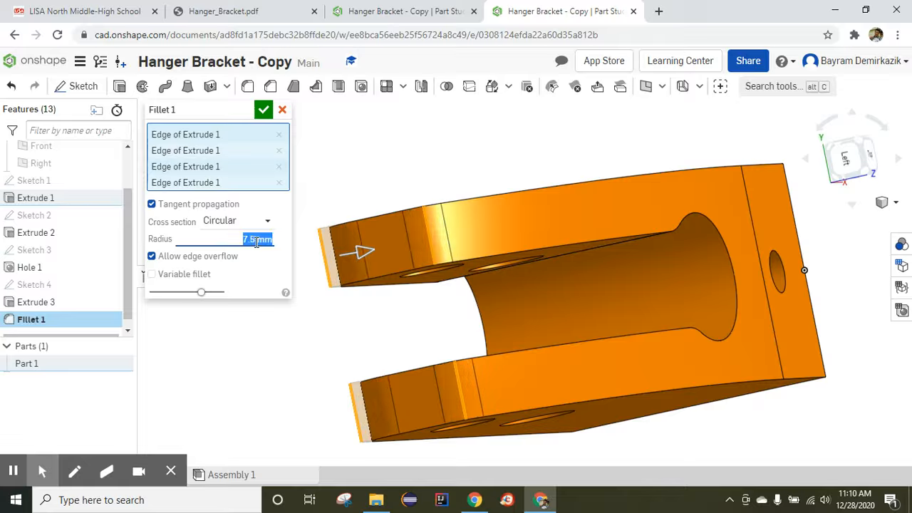
{"action": "left_click", "coordinate": [263, 109]}
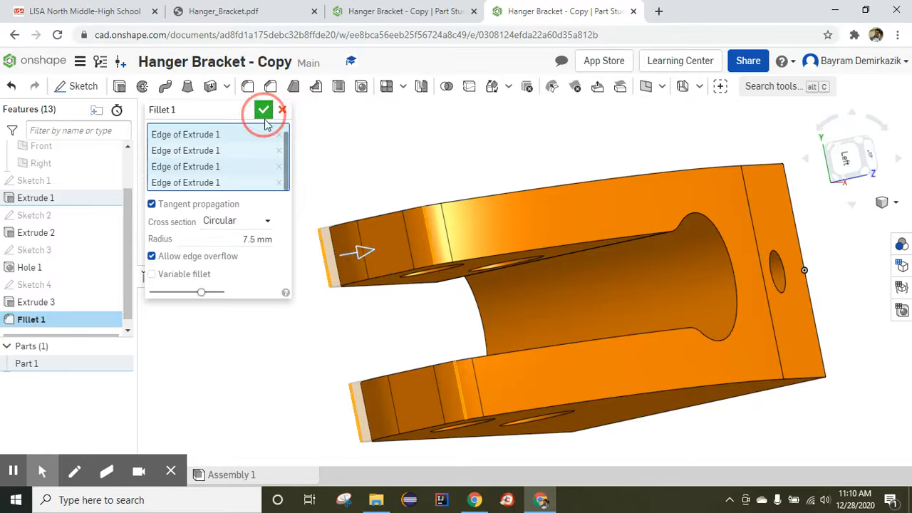
- Mirror Part 1 about its flat end face opposite the fork arms, using Part mirror with the Add option to merge into Part 1
{"action": "left_click", "coordinate": [884, 203]}
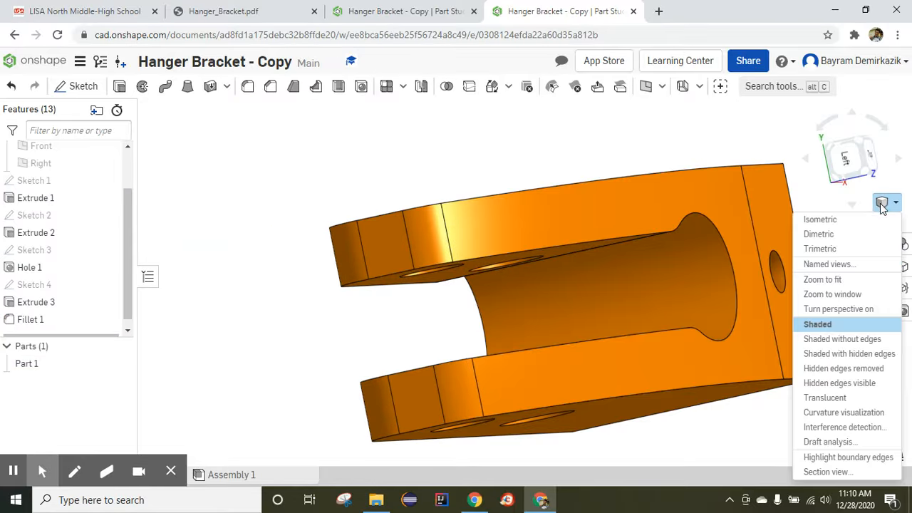
{"action": "left_click", "coordinate": [857, 221]}
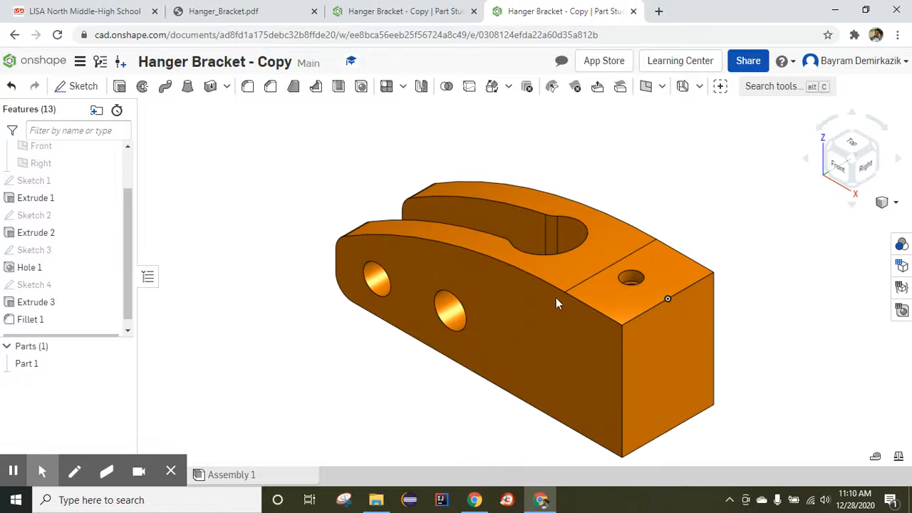
{"action": "scroll", "coordinate": [387, 355], "scroll_direction": "up", "scroll_amount": 1}
{"action": "right_click_drag", "start_coordinate": [372, 344], "coordinate": [416, 342]}
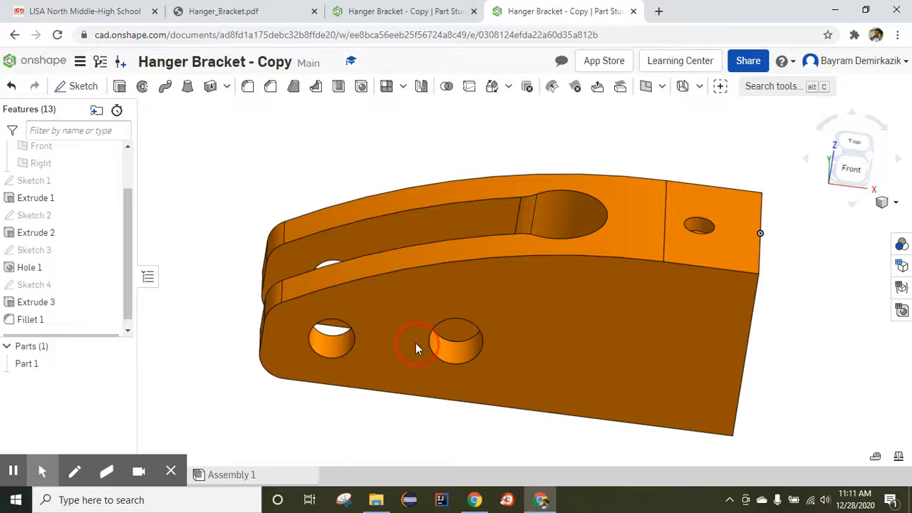
{"action": "left_click", "coordinate": [886, 206]}
{"action": "left_click", "coordinate": [831, 221]}
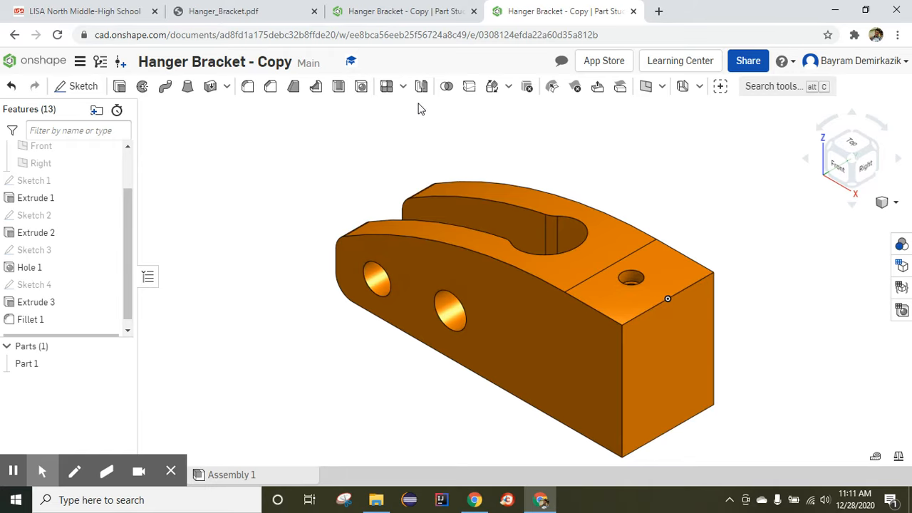
{"action": "left_click", "coordinate": [420, 88]}
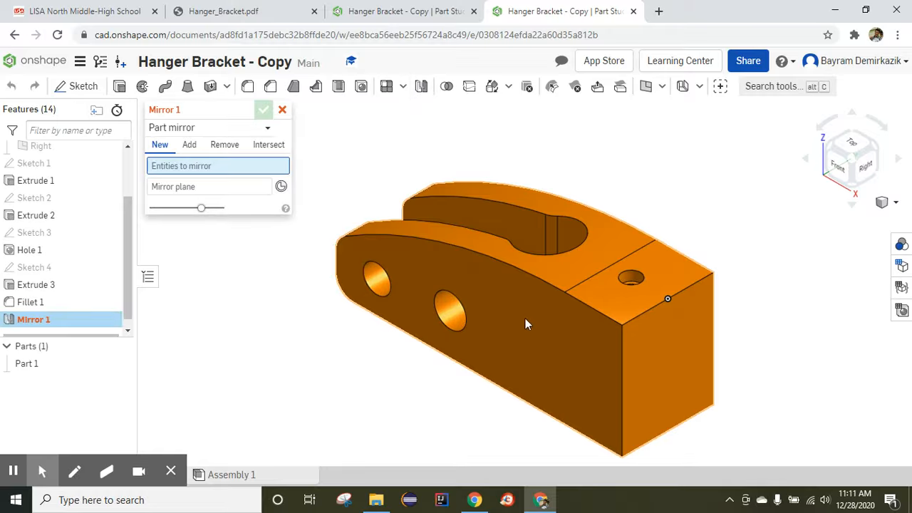
{"action": "left_click", "coordinate": [32, 364]}
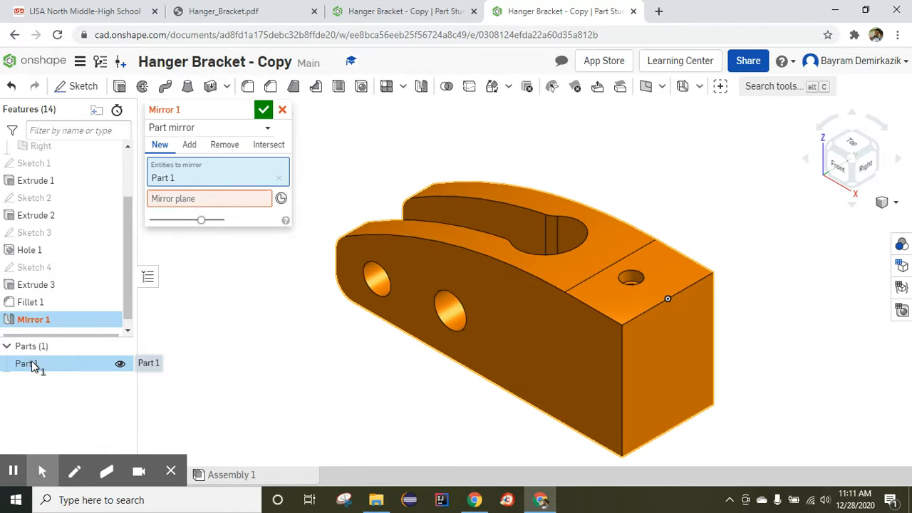
{"action": "left_click", "coordinate": [205, 202]}
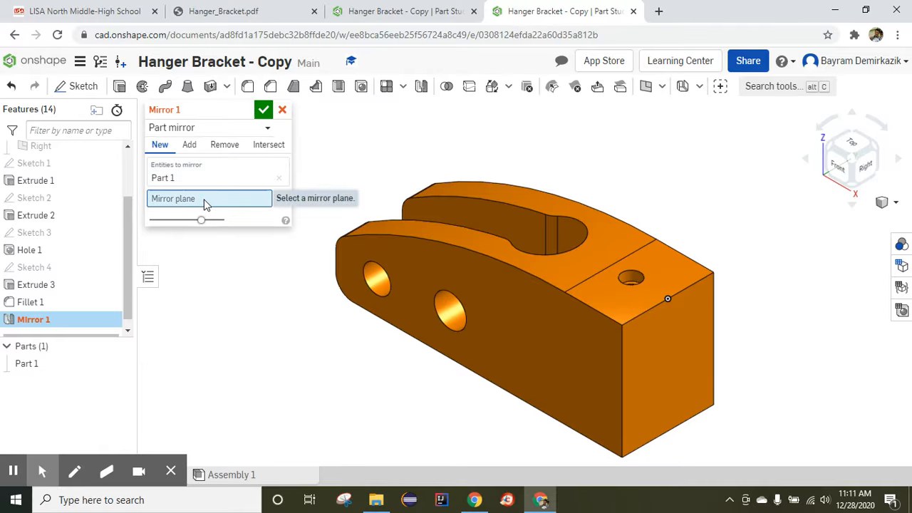
{"action": "left_click", "coordinate": [672, 339]}
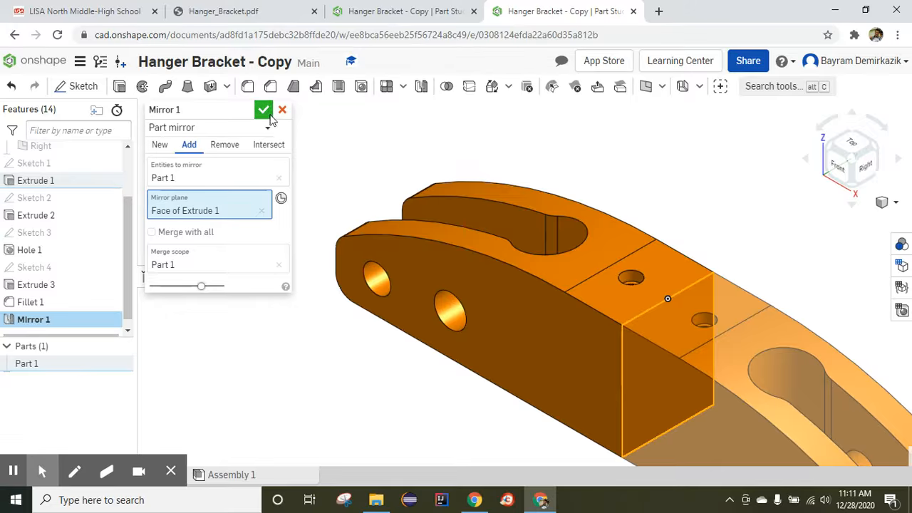
{"action": "left_click", "coordinate": [267, 115]}
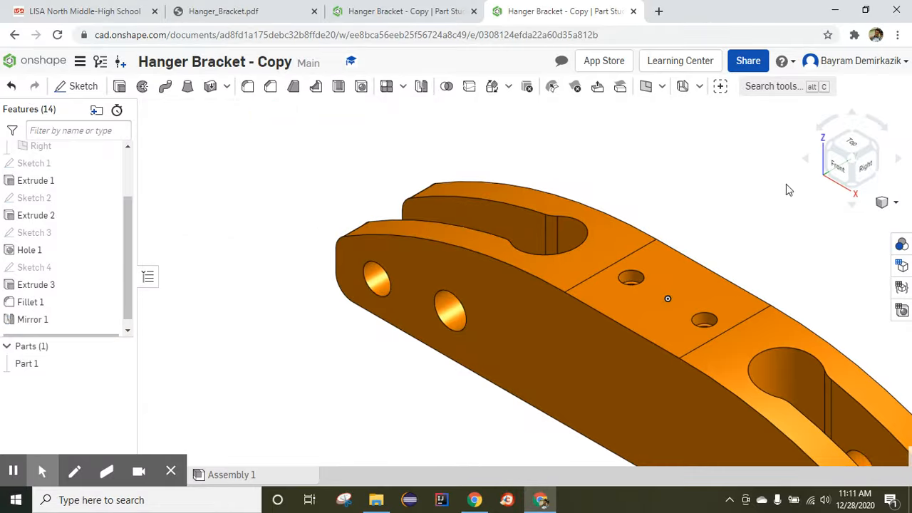
- Show the whole bracket in isometric view and assign Copper from the Onshape Material Library to Part 1
{"action": "left_click", "coordinate": [894, 205]}
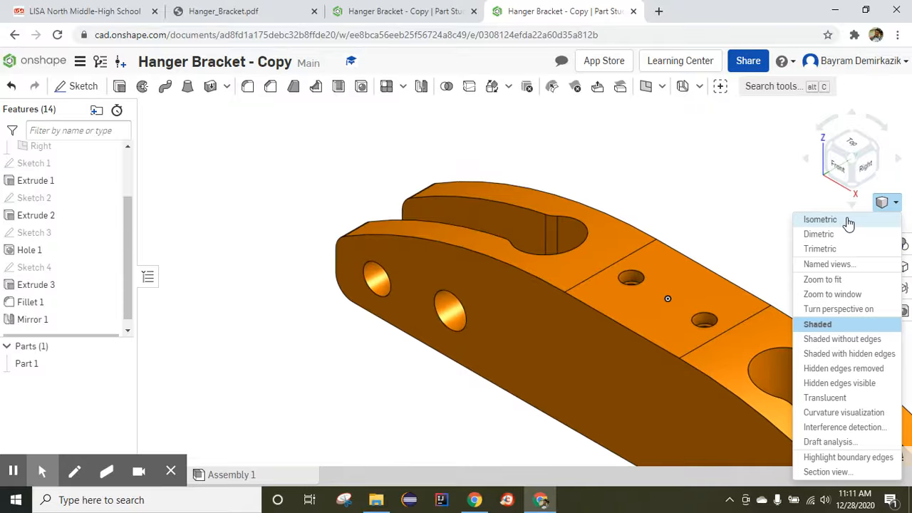
{"action": "left_click", "coordinate": [849, 220]}
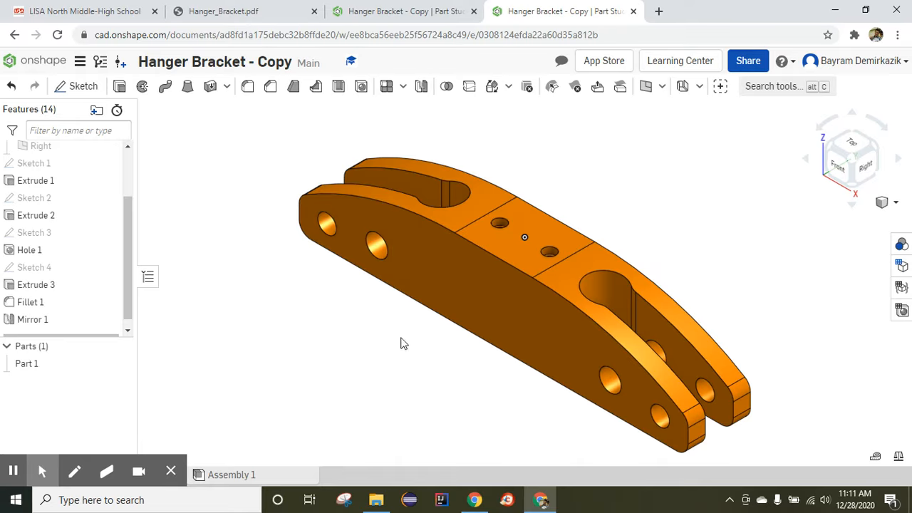
{"action": "right_click", "coordinate": [46, 367]}
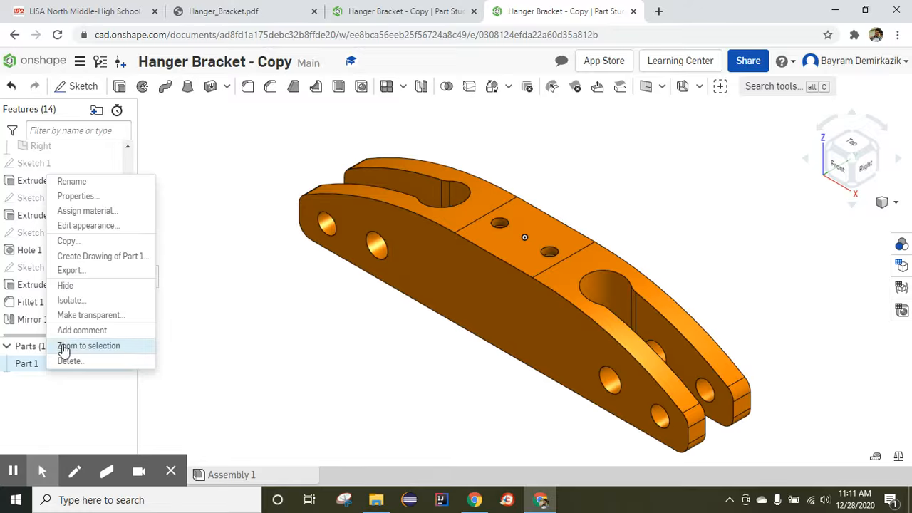
{"action": "left_click", "coordinate": [106, 212]}
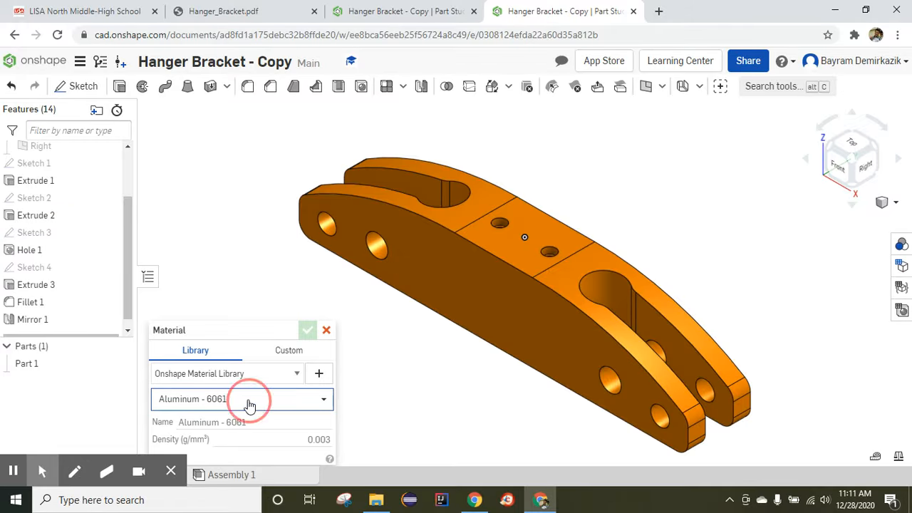
{"action": "left_click", "coordinate": [248, 402]}
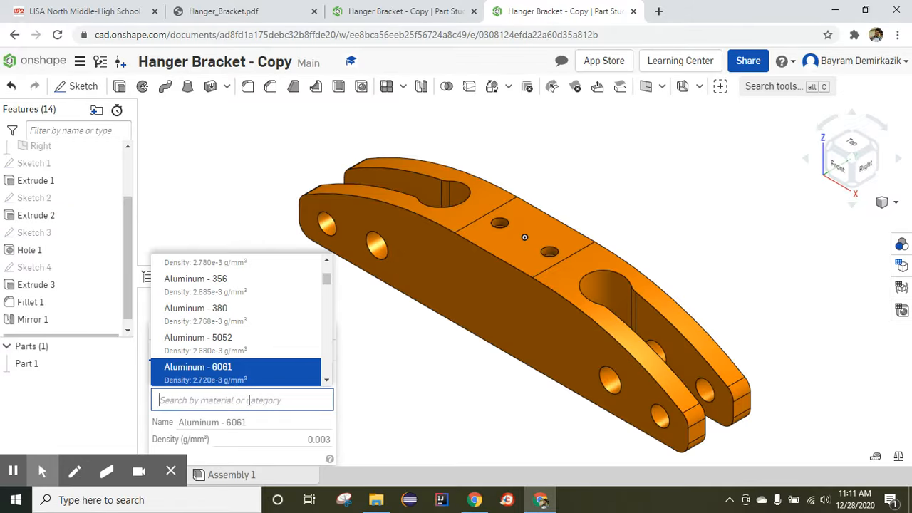
{"action": "type", "text": "copp"}
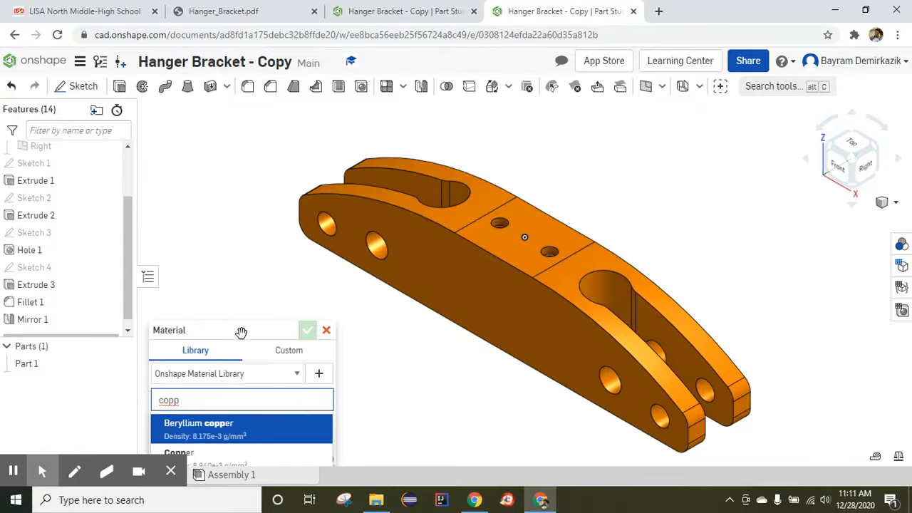
{"action": "left_click_drag", "start_coordinate": [243, 325], "coordinate": [248, 245]}
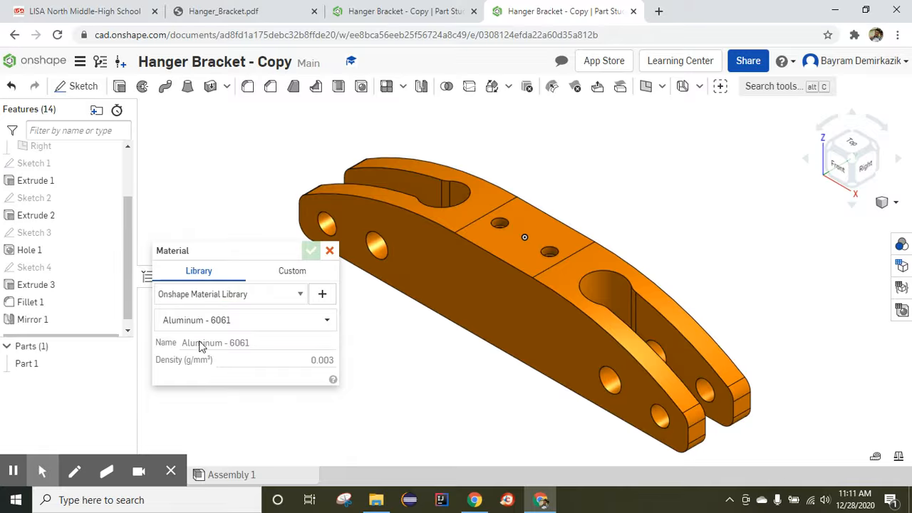
{"action": "left_click", "coordinate": [238, 320]}
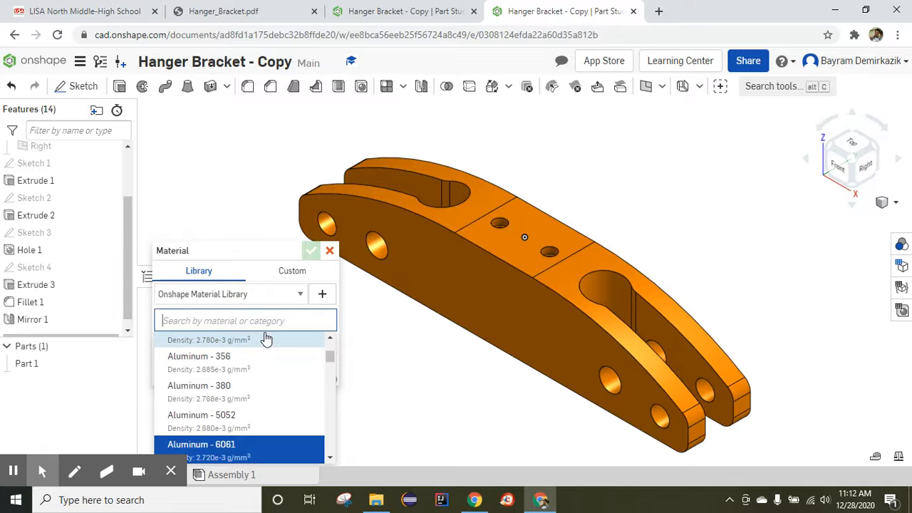
{"action": "type", "text": "copp"}
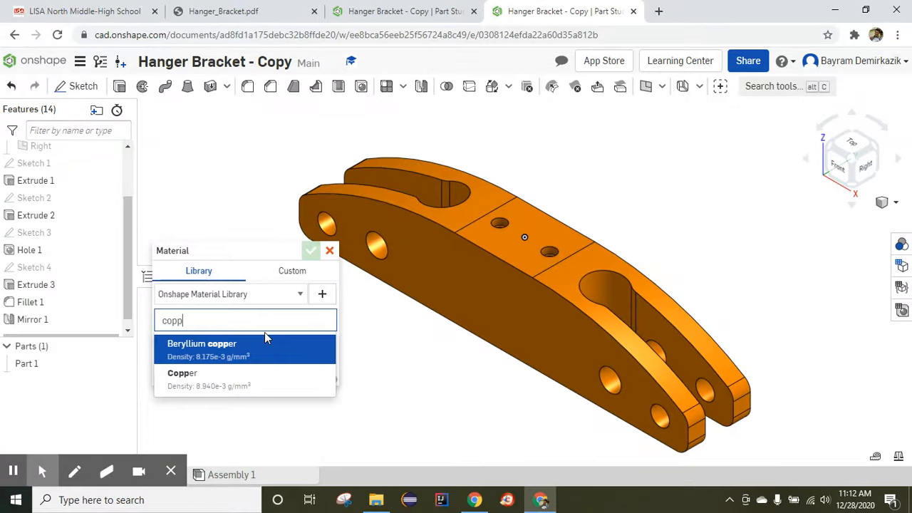
{"action": "left_click", "coordinate": [244, 385]}
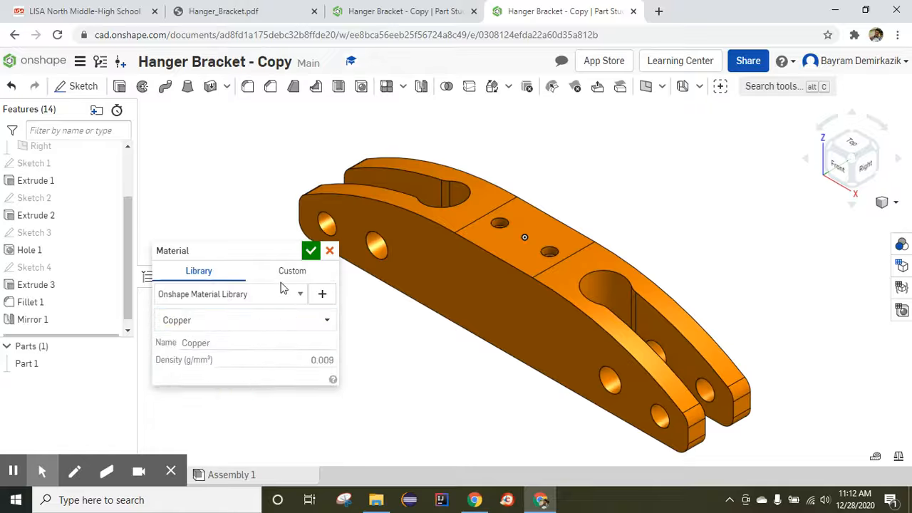
{"action": "left_click", "coordinate": [311, 251]}
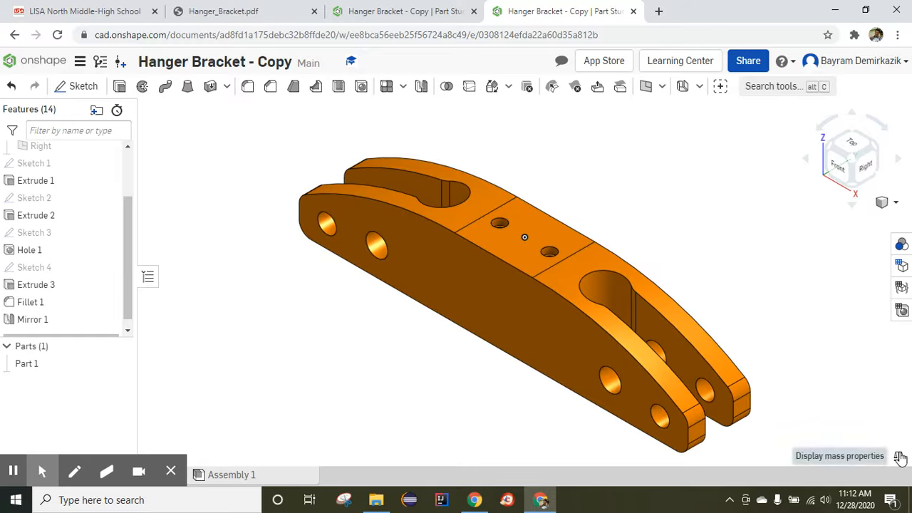
- Display the mass properties of Part 1 and check its mass and volume
{"action": "left_click", "coordinate": [900, 458]}
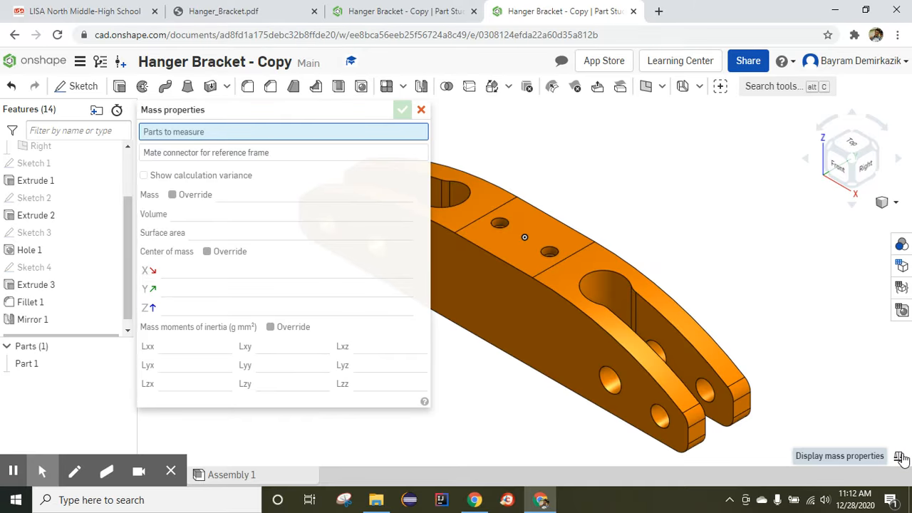
{"action": "left_click", "coordinate": [45, 363]}
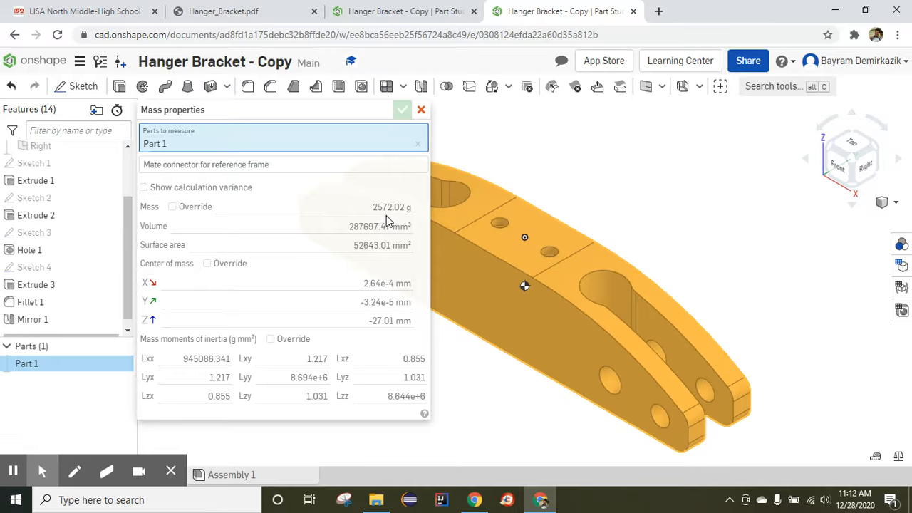
{"action": "mouse_move", "coordinate": [386, 217]}
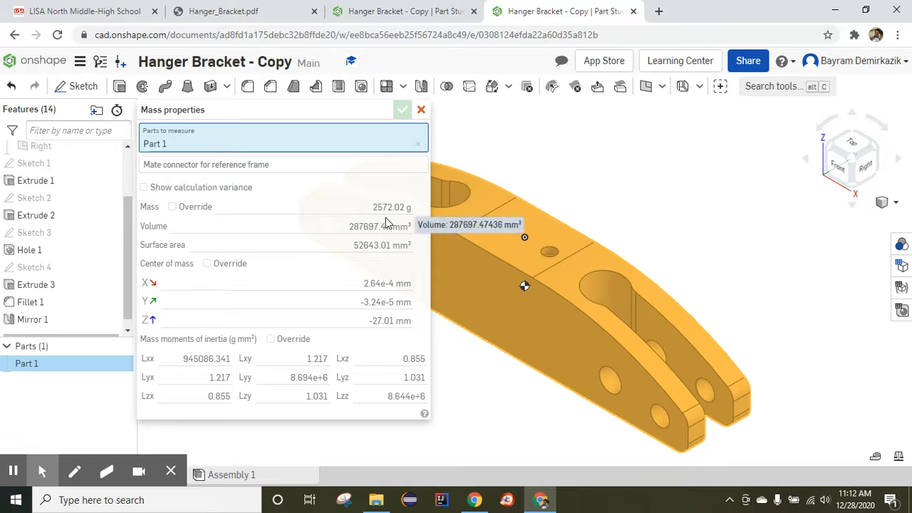